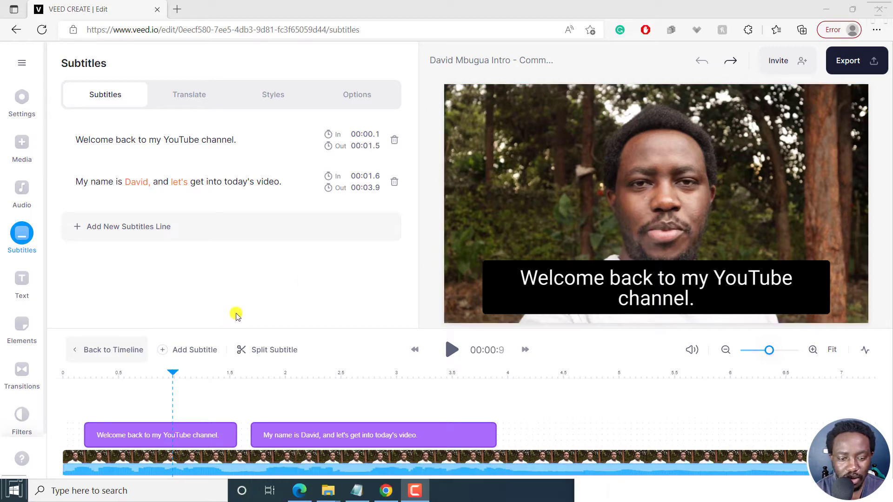
# Select the 'Welcome back to my YouTube channel.' subtitle clip in the timeline
pyautogui.click(144, 378)
pyautogui.click(188, 430)
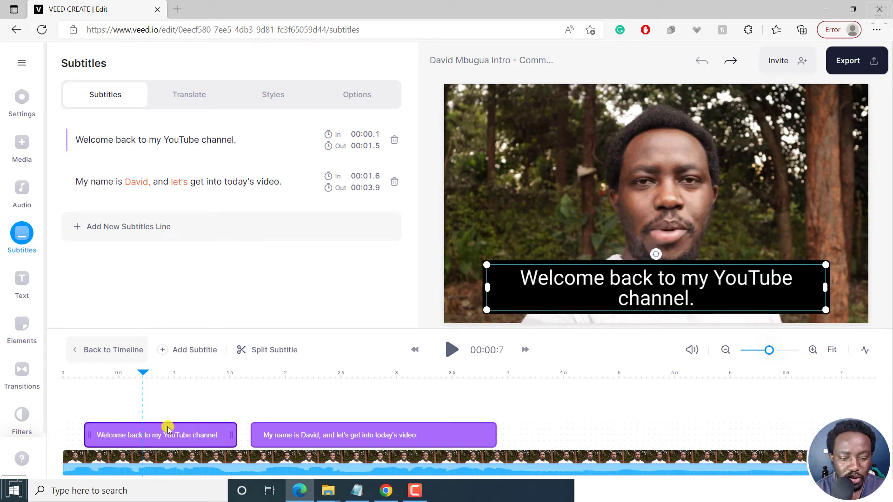
# In Styles, try red and green, then set the subtitle's block colour to blue
pyautogui.click(273, 94)
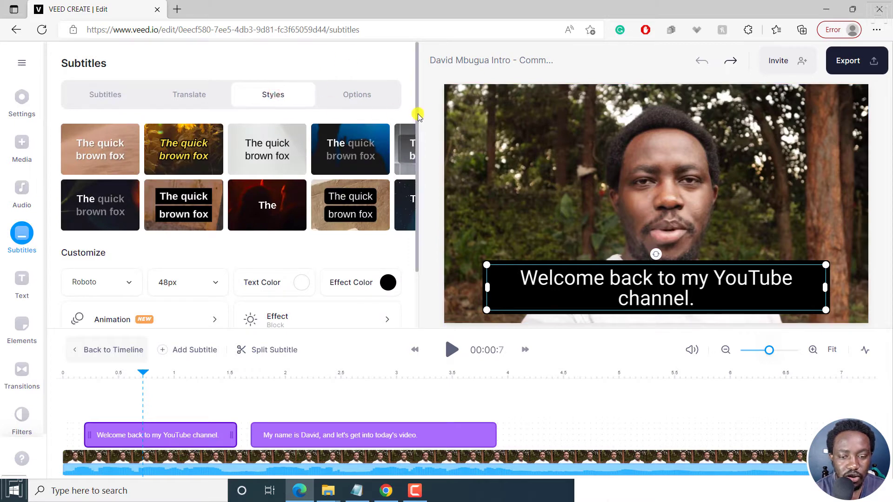
pyautogui.moveTo(417, 112); pyautogui.dragTo(421, 201)
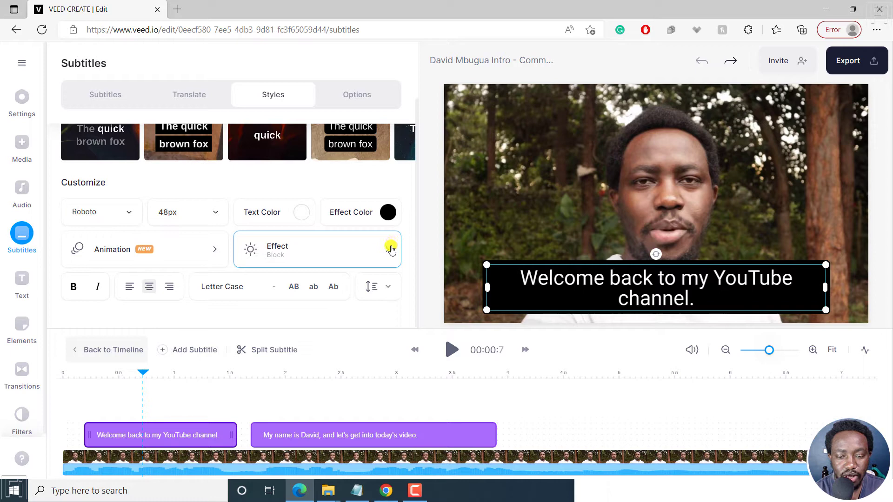
pyautogui.click(389, 212)
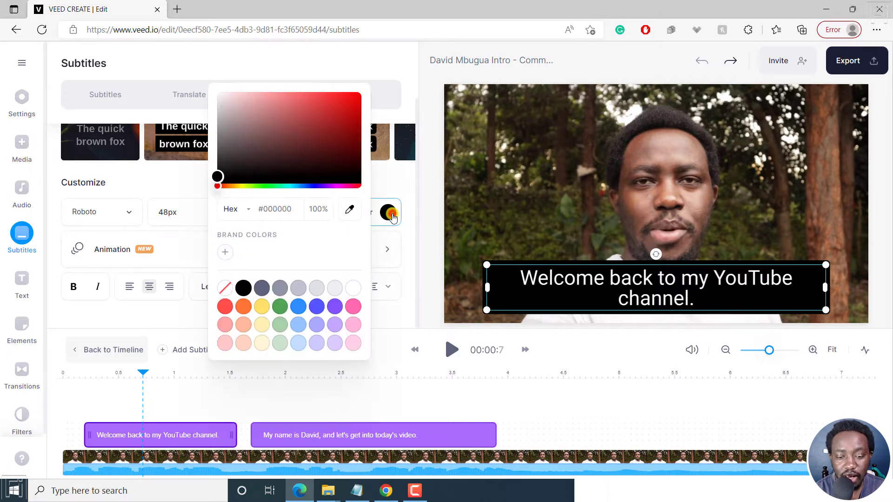
pyautogui.click(224, 307)
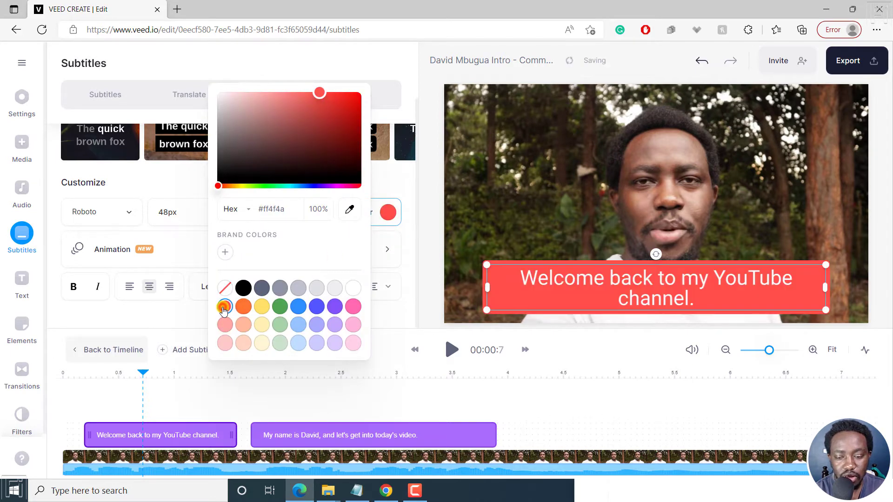
pyautogui.click(279, 307)
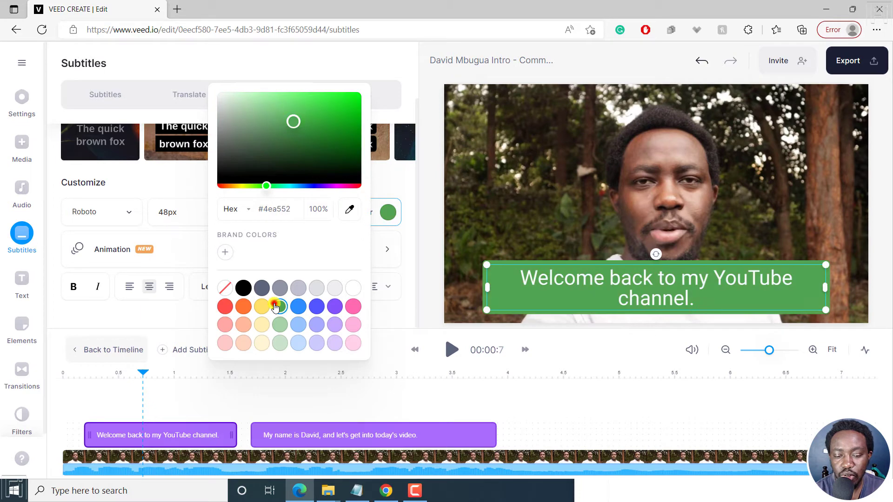
pyautogui.click(316, 307)
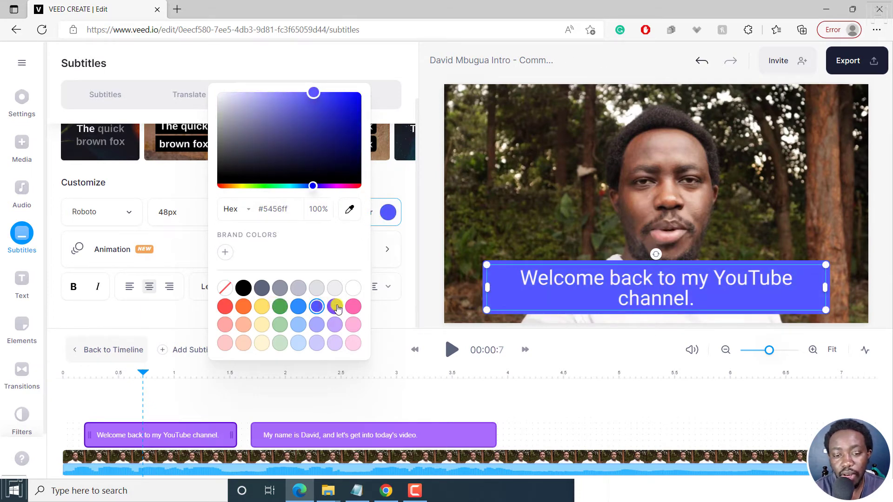
pyautogui.click(414, 205)
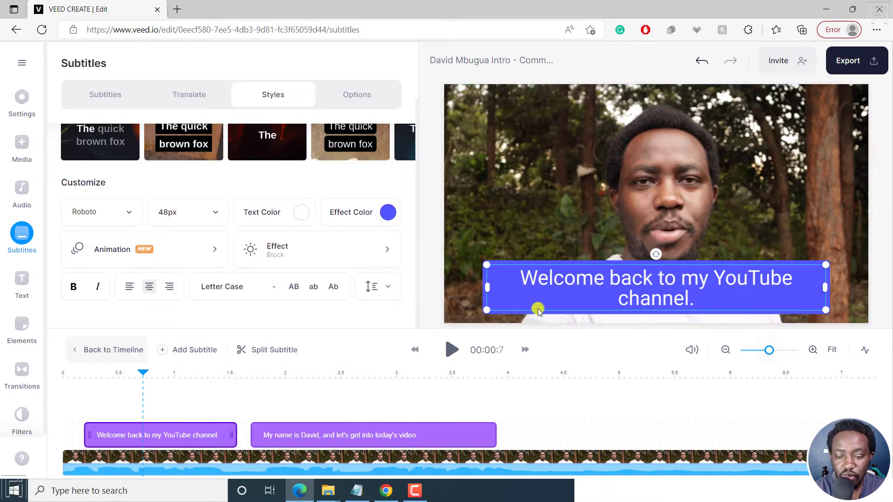
# Try the None subtitle effect, then switch to Shadow
pyautogui.click(388, 252)
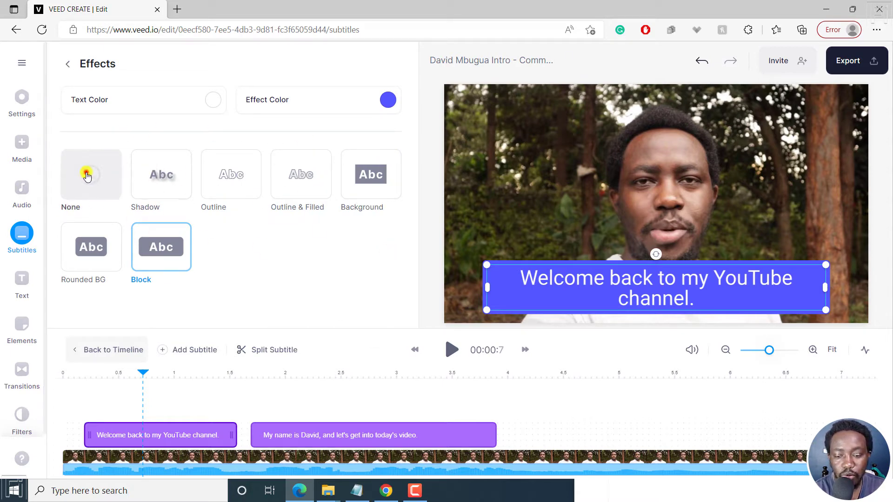
pyautogui.click(86, 176)
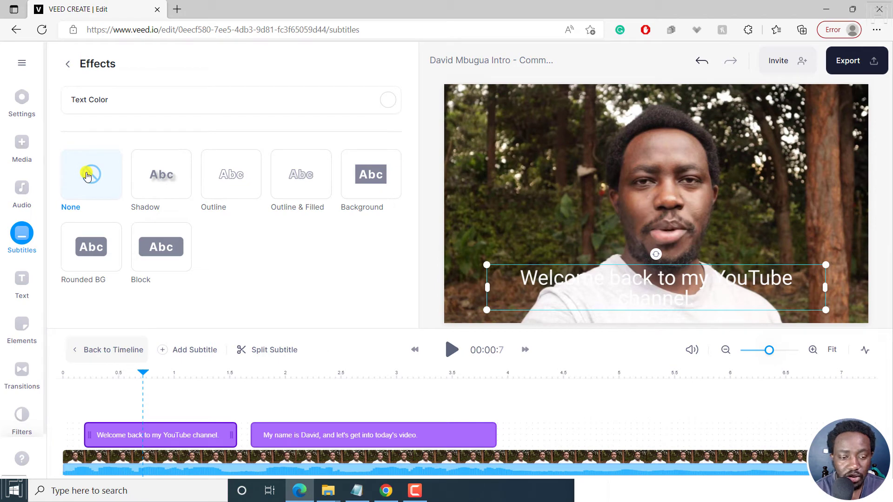
pyautogui.click(166, 174)
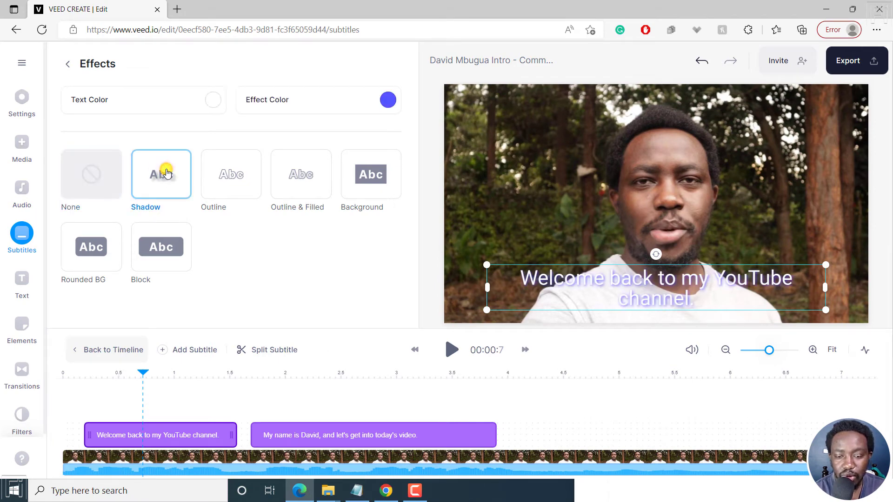
# Make the shadow red, then try the Outline and Outline & Filled effects
pyautogui.click(388, 100)
pyautogui.click(225, 275)
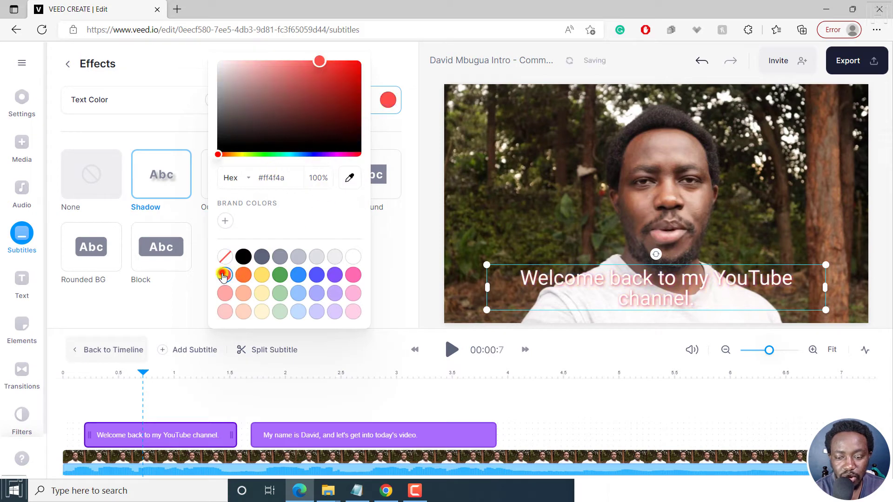
pyautogui.click(409, 153)
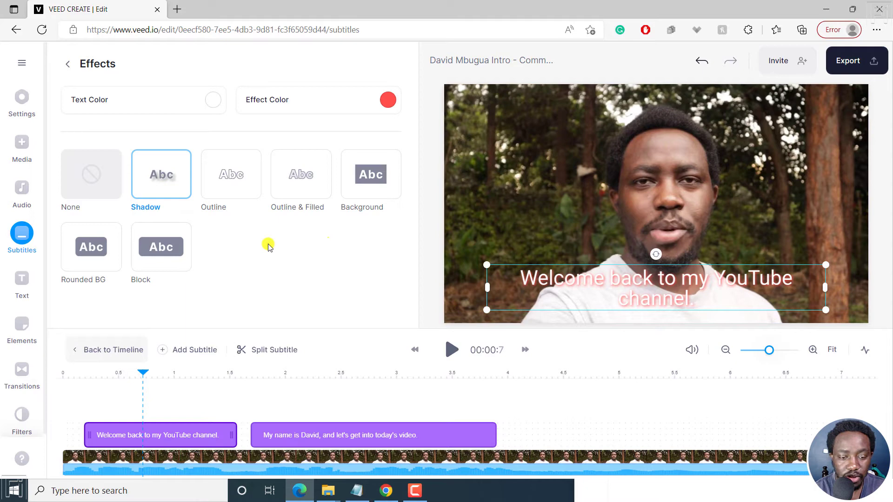
pyautogui.click(228, 179)
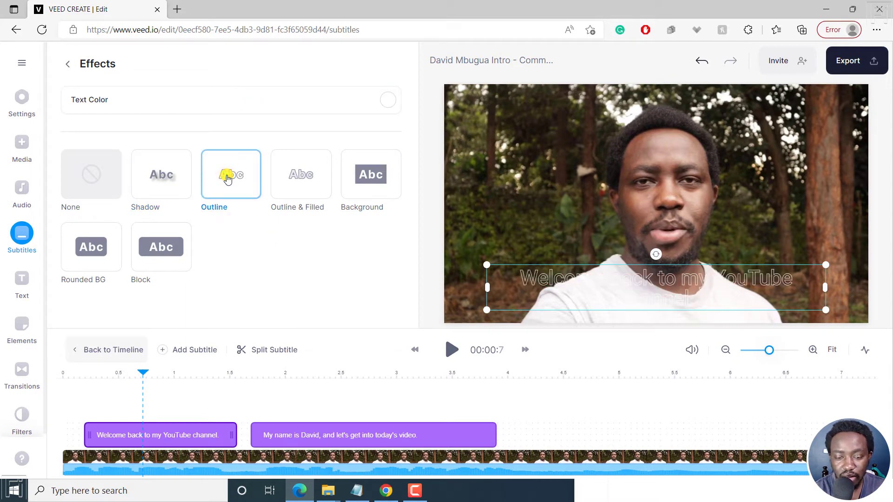
pyautogui.click(302, 179)
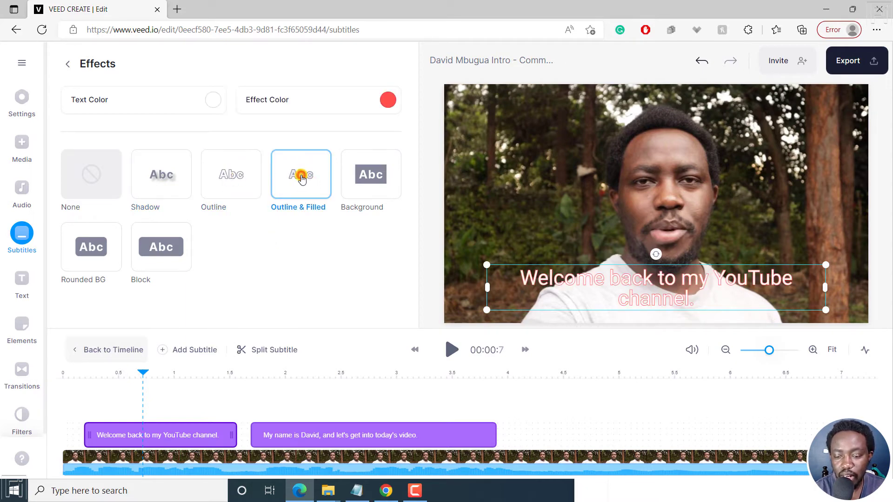
# Choose the Background effect with Rounded BG, after comparing it against Block
pyautogui.click(376, 179)
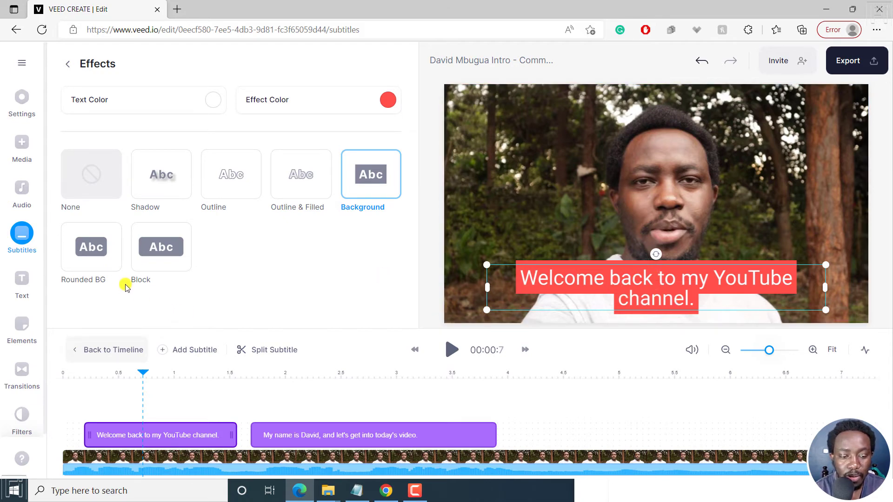
pyautogui.click(87, 258)
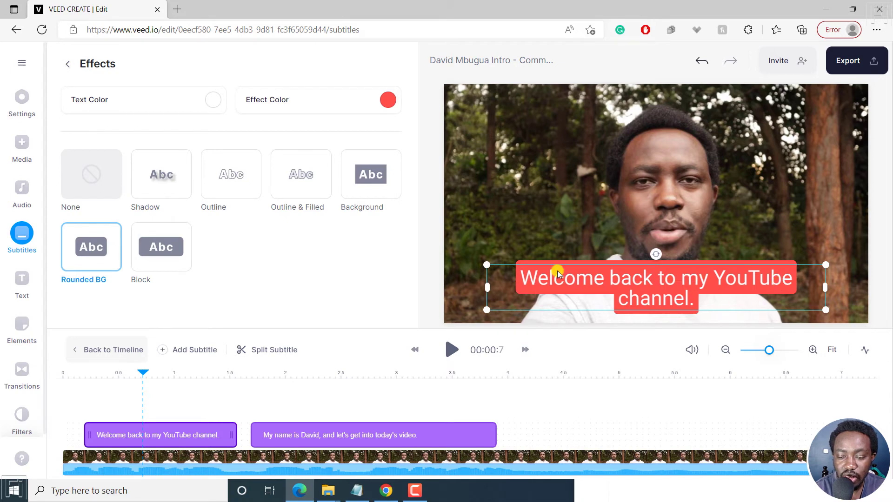
pyautogui.click(159, 246)
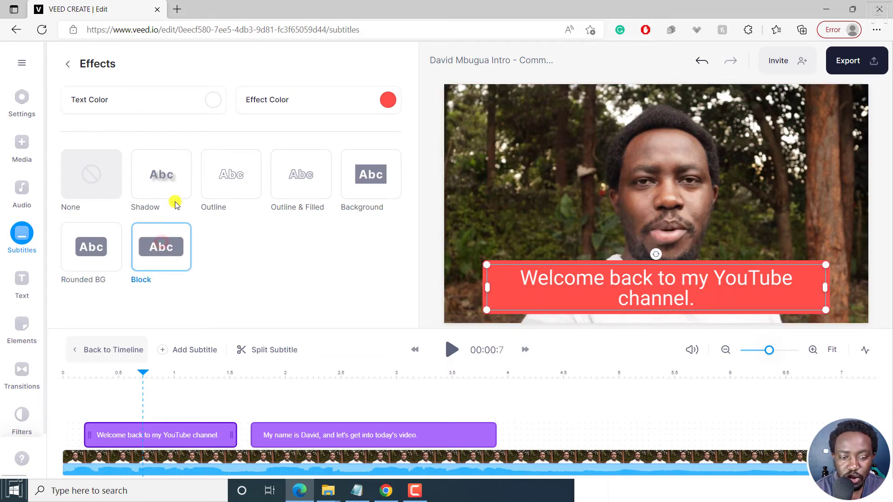
pyautogui.click(99, 246)
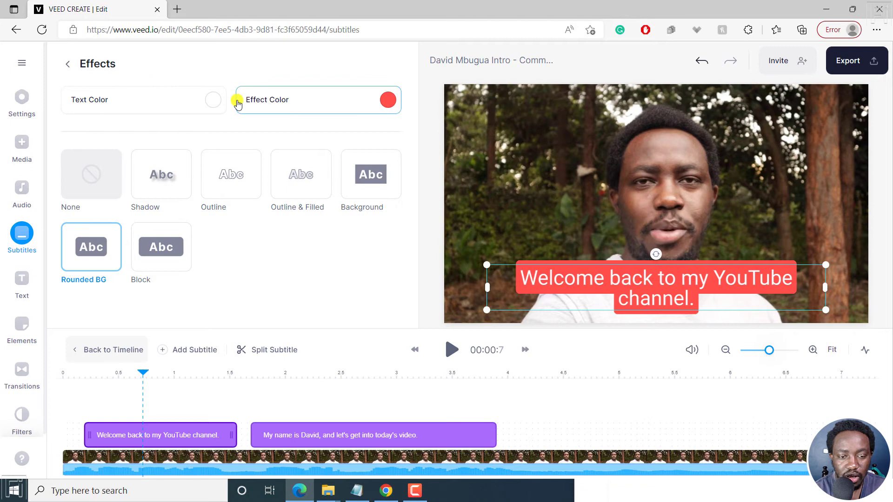
# Set the rounded background colour to black at 50% opacity
pyautogui.click(387, 102)
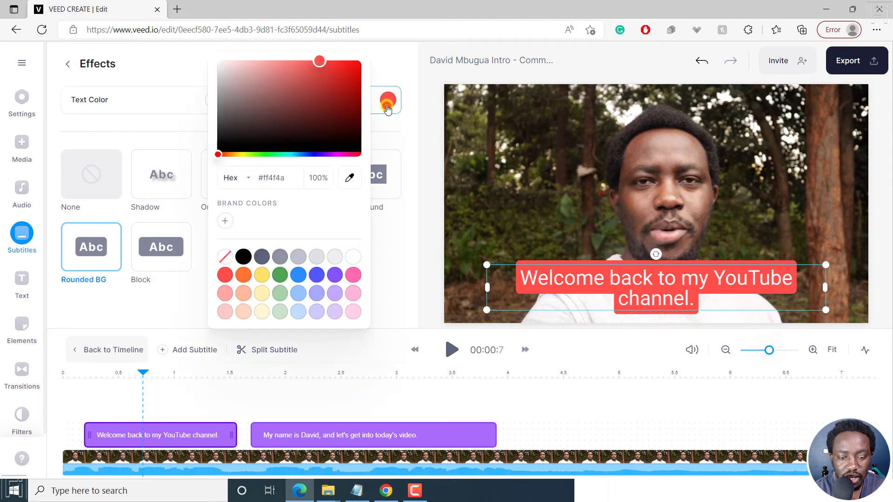
pyautogui.click(243, 257)
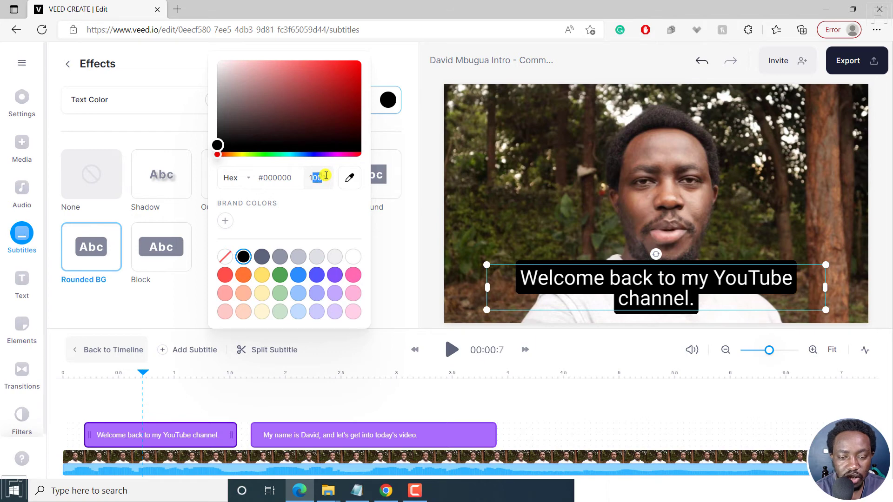
pyautogui.write('5')
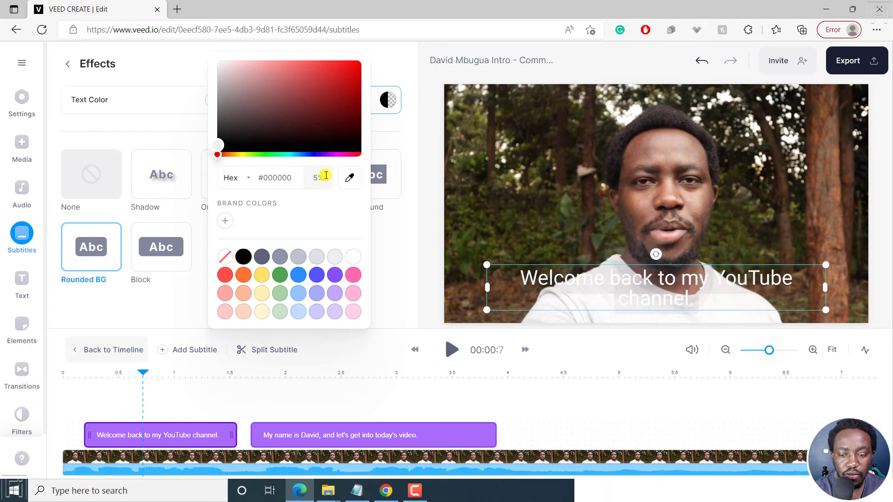
pyautogui.write('0')
pyautogui.press('Return')
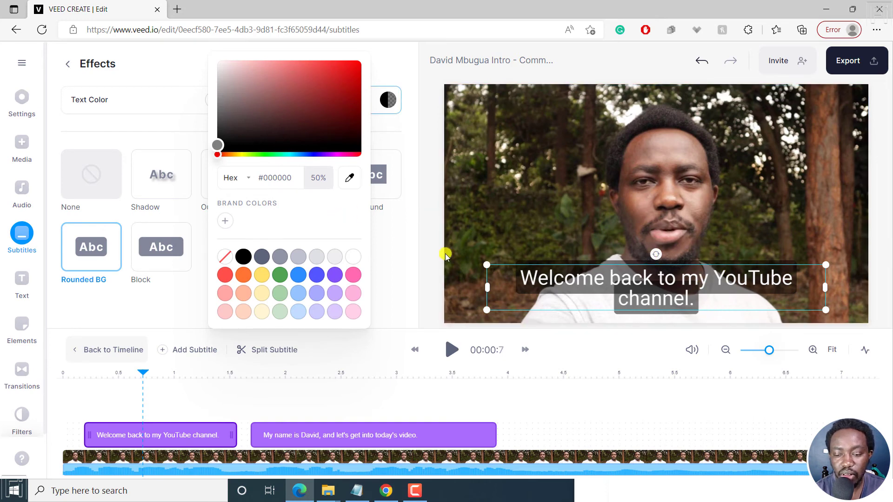
# Check both subtitle lines' styling, then go back to the subtitle list
pyautogui.click(396, 307)
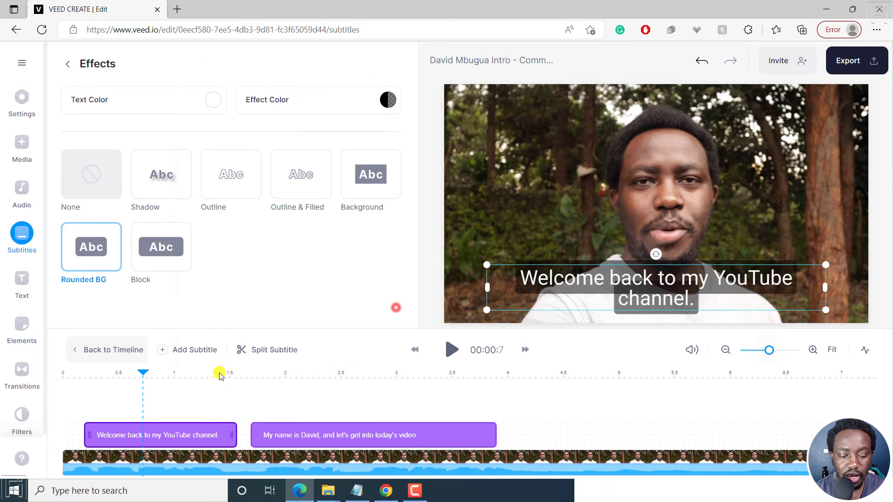
pyautogui.click(326, 373)
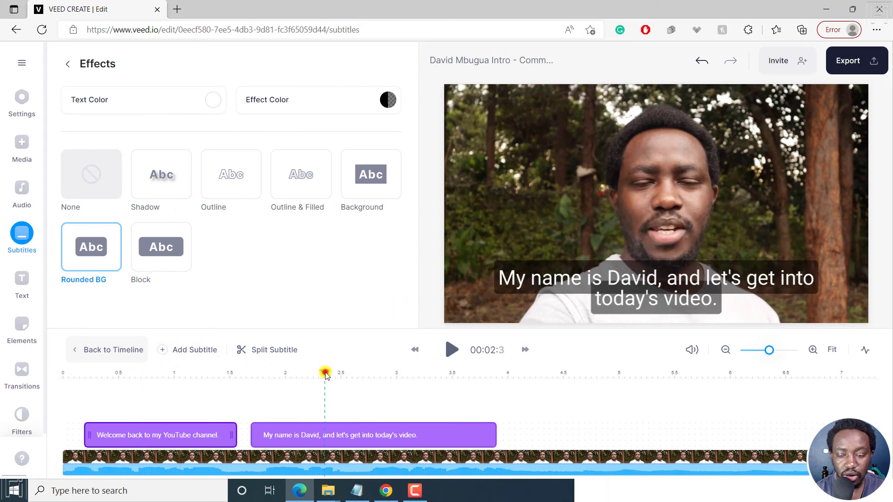
pyautogui.click(149, 374)
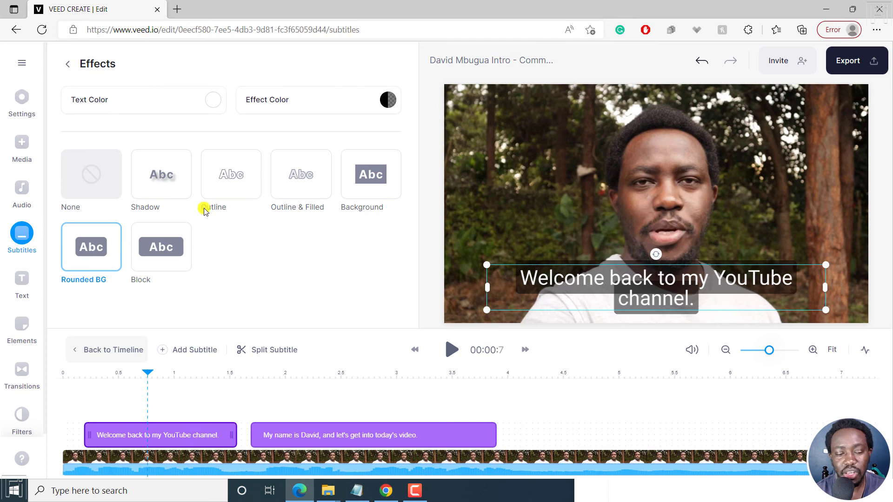
pyautogui.click(67, 64)
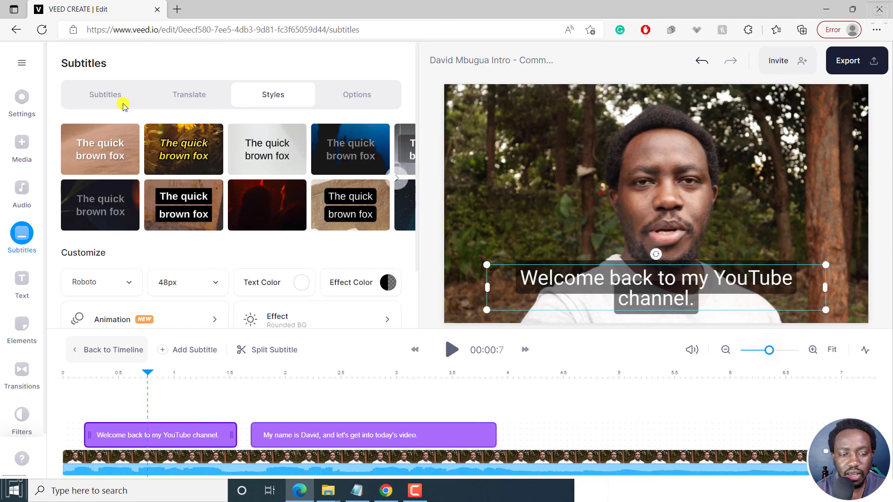
pyautogui.click(108, 95)
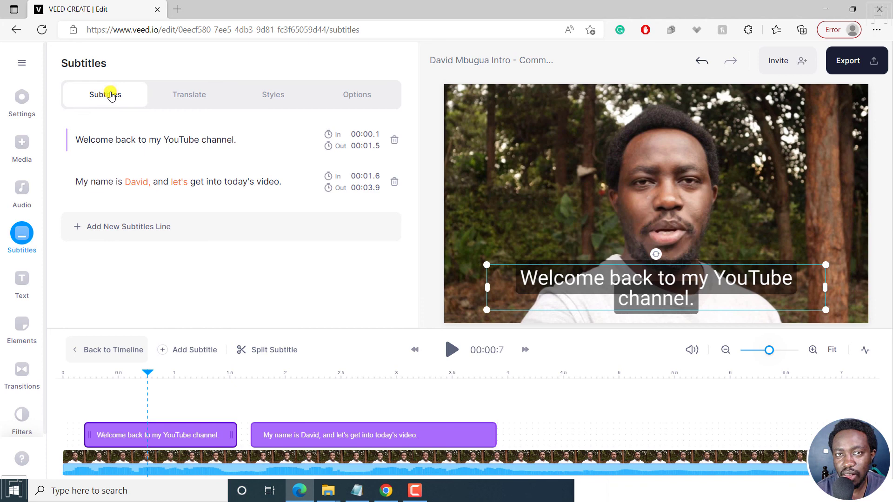